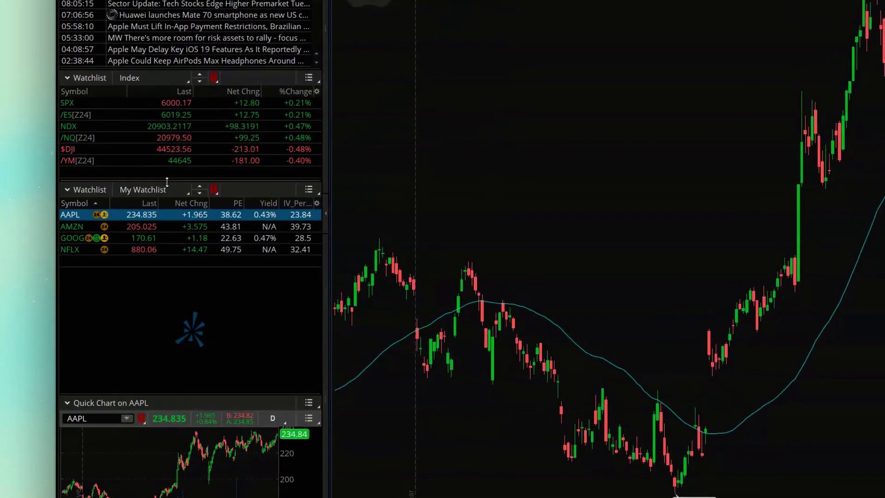
Step: Browse the watchlist menu to the Public (N - R) group with New Yearly Highs and Lows
left_click(166, 190)
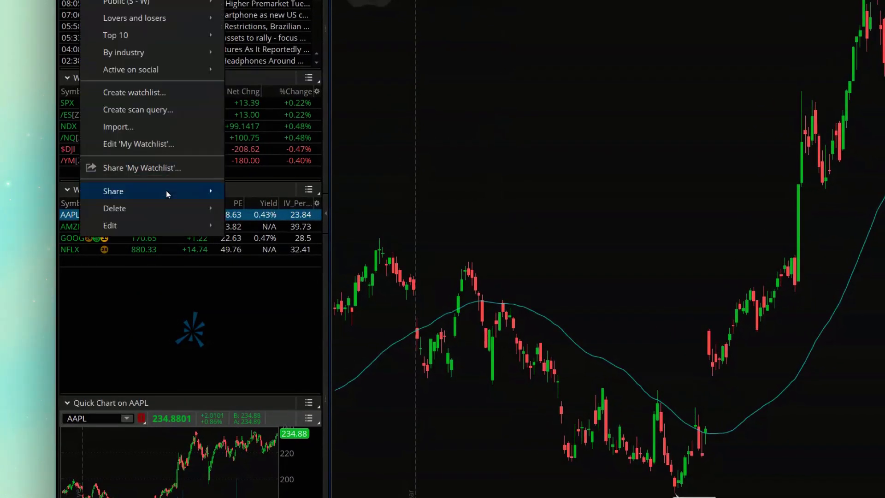
mouse_move(166, 190)
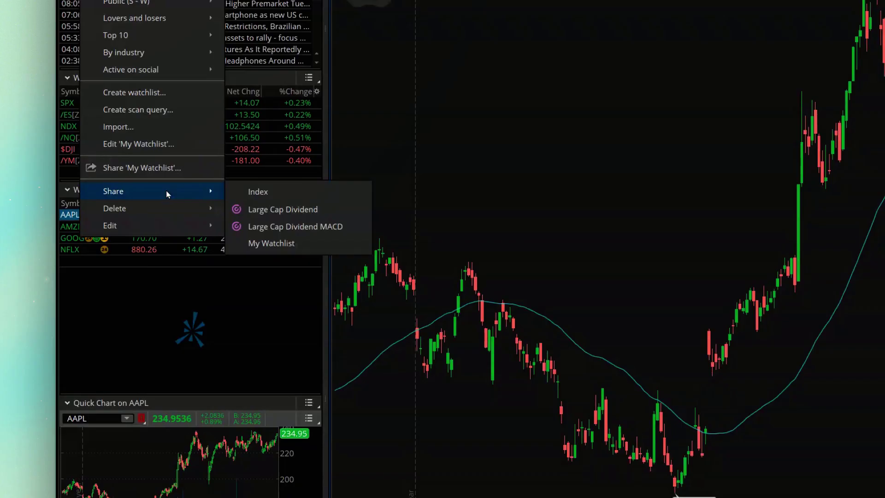
mouse_move(161, 170)
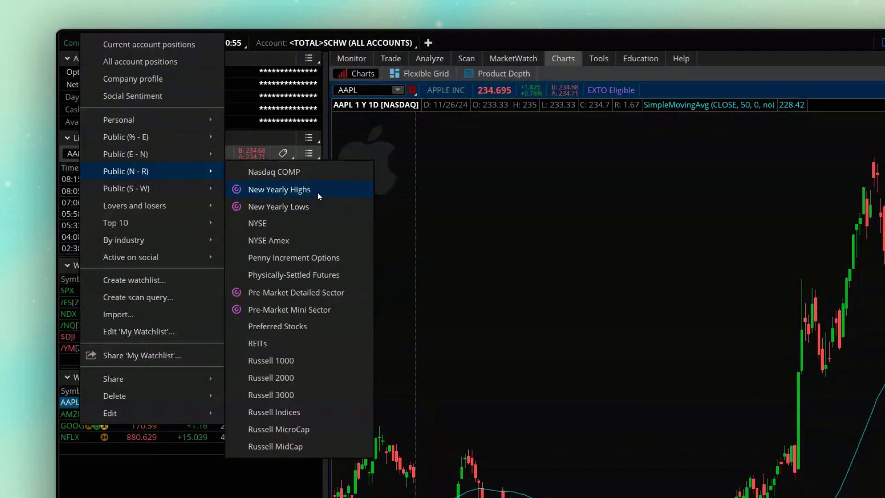
Step: Load the public New Yearly Highs list and scroll through symbols like GPUS, HBI, IESC and IHG
left_click(318, 193)
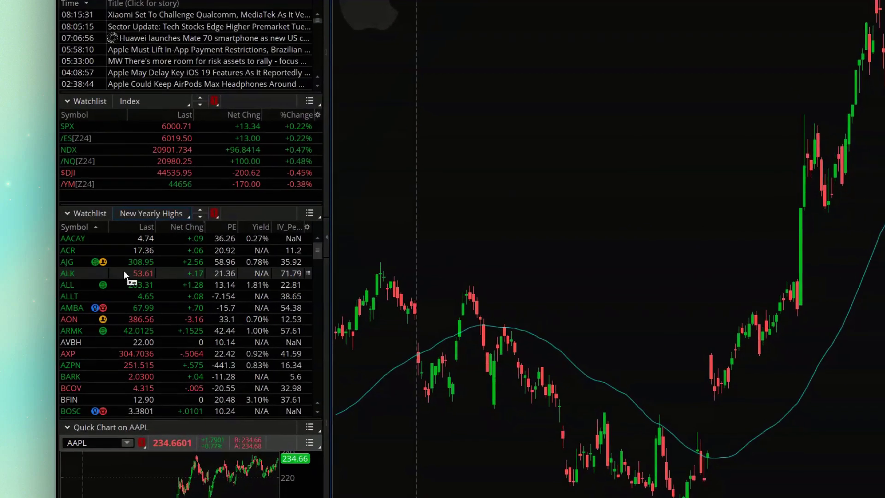
scroll(84, 261, "down", 10)
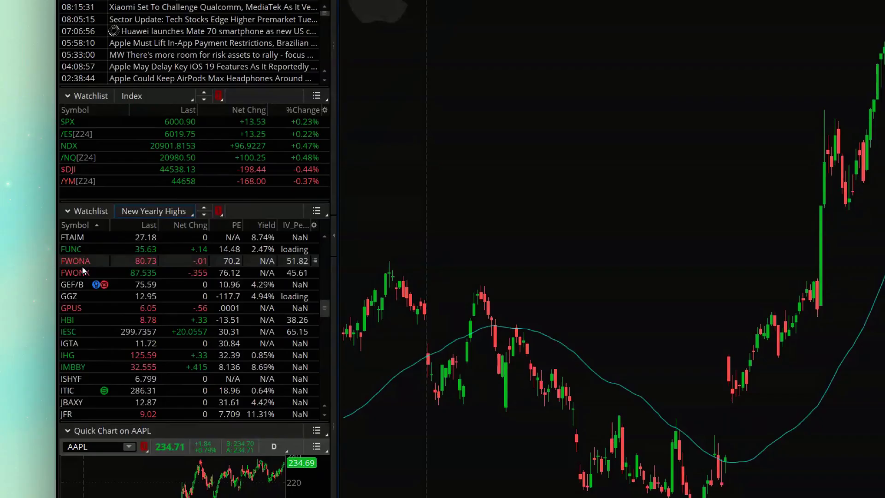
scroll(82, 272, "down", 2)
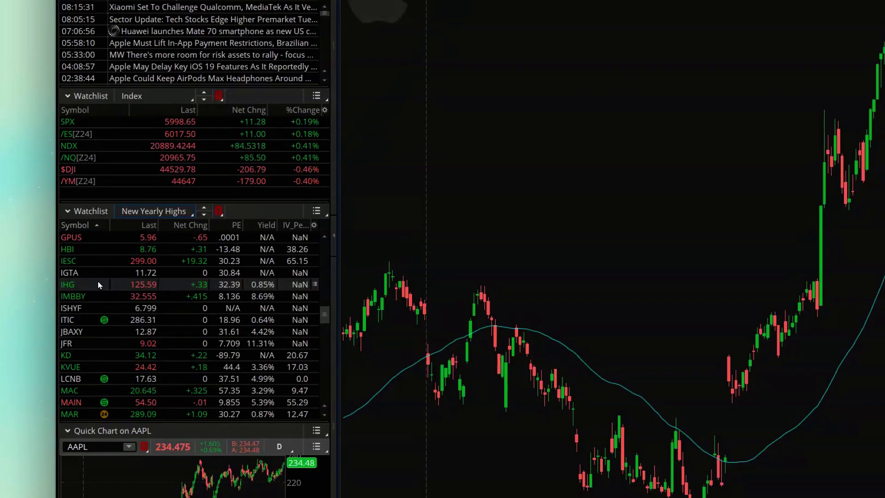
left_click(157, 214)
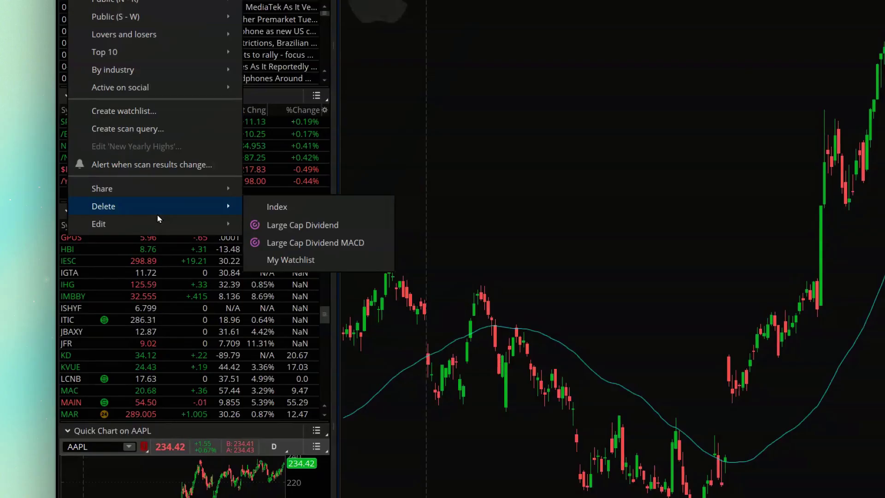
left_click(156, 165)
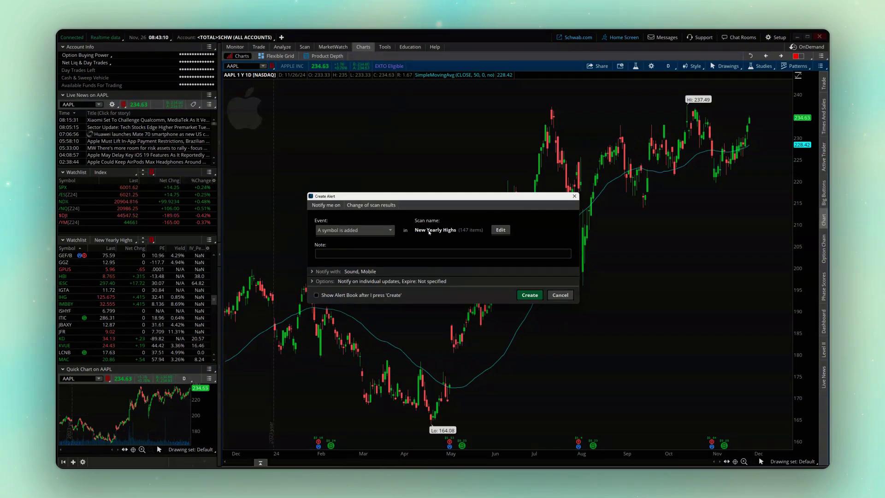
Step: Discard the scan-results alert and start an AAPL price alert for mark at or above 230
left_click(560, 295)
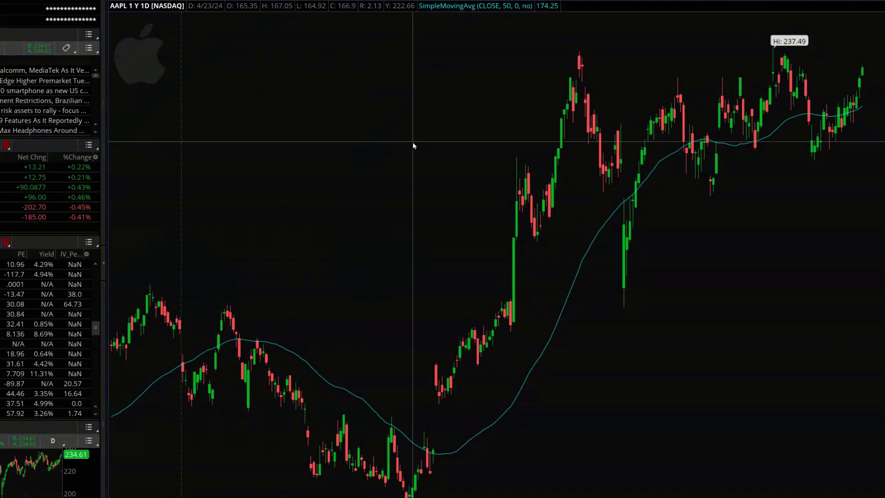
right_click(413, 136)
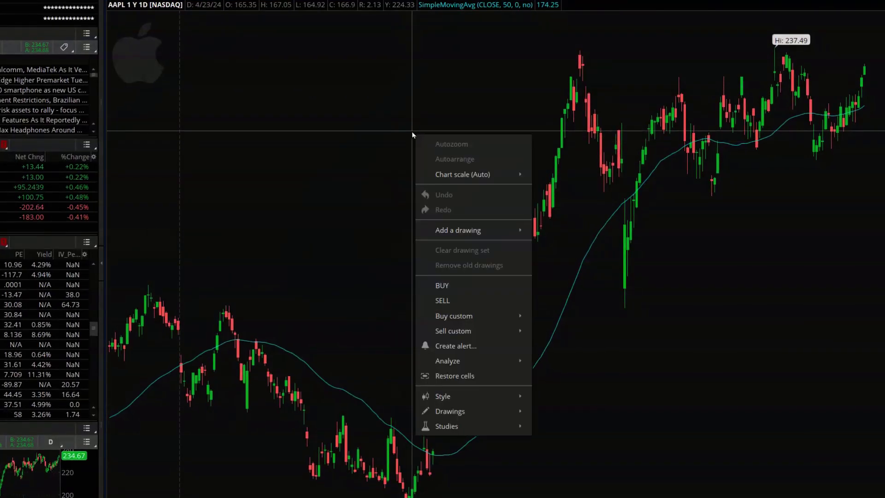
left_click(477, 346)
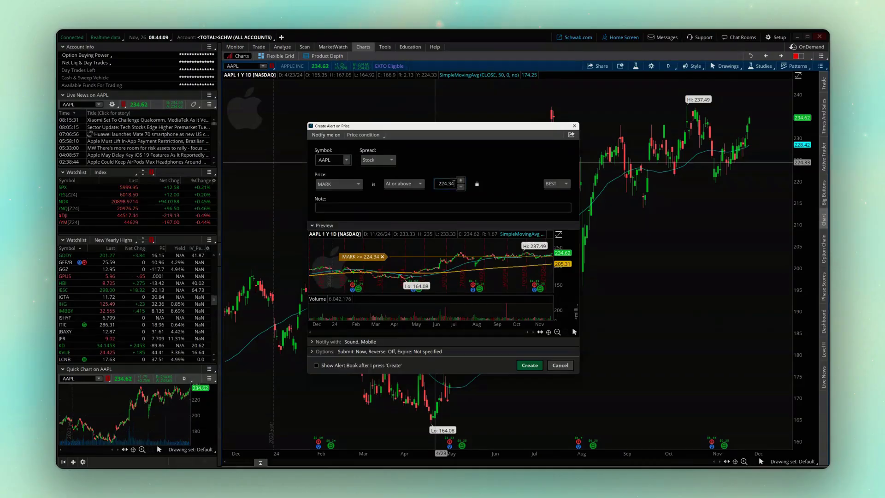
double_click(455, 185)
type("230")
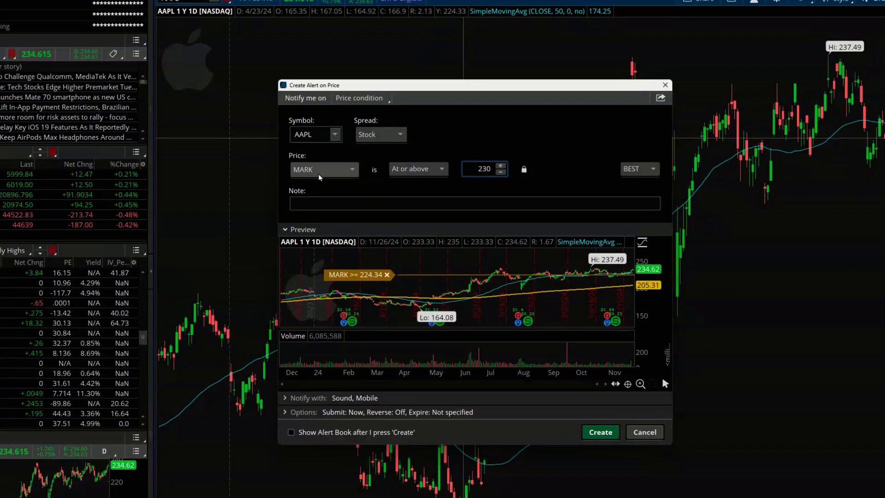
Step: Switch the AAPL alert trigger to STUDY and delete its existing highest-high condition
left_click(317, 172)
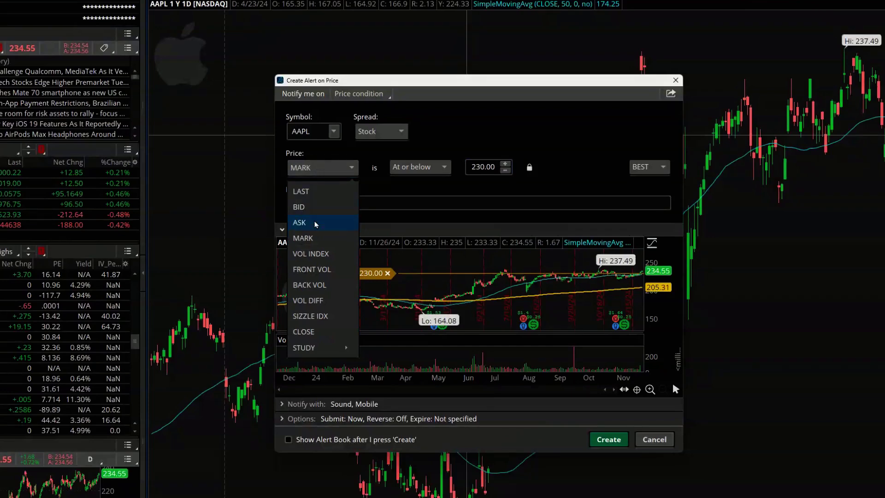
mouse_move(339, 351)
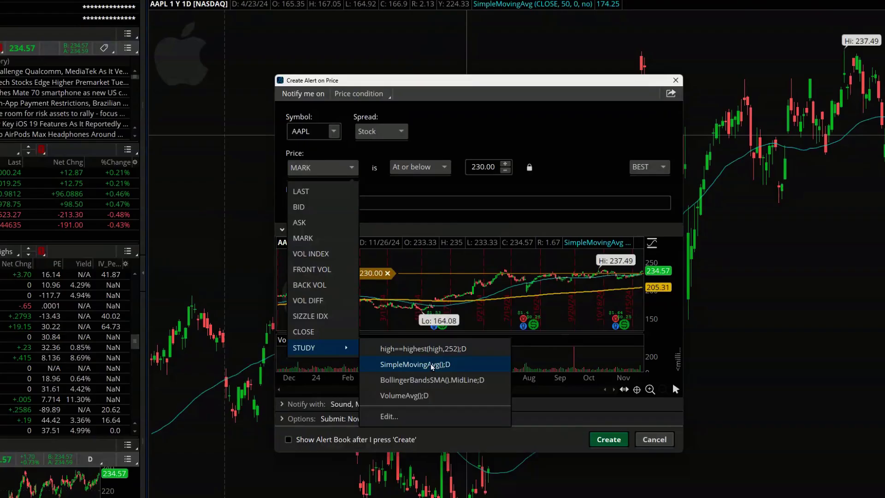
left_click(426, 419)
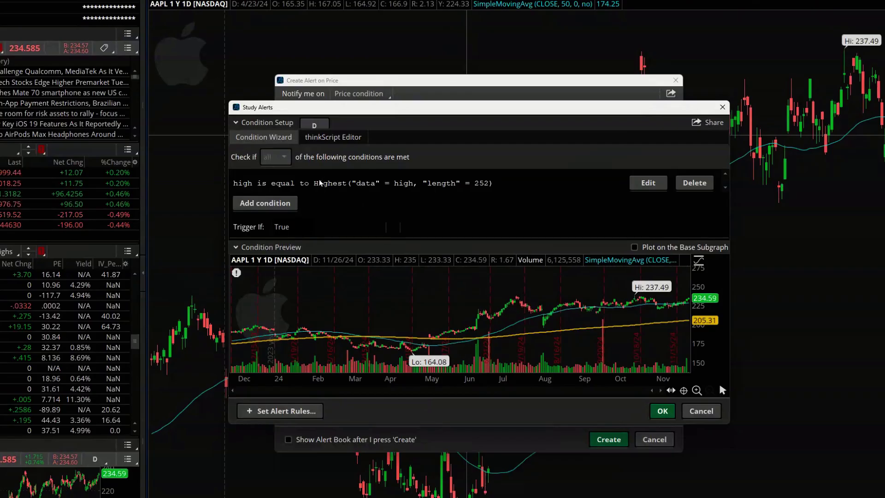
left_click(701, 183)
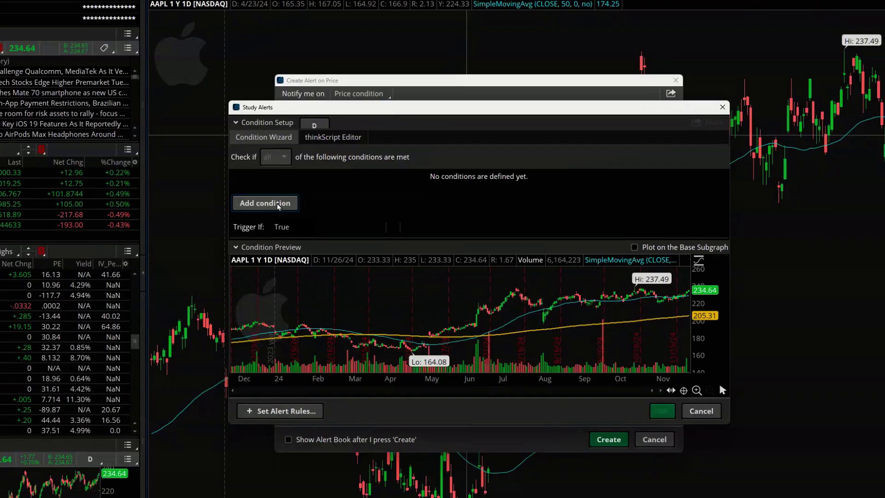
Step: Write the thinkScript condition high==highest(high,252) or low==lowest(low,252) in an enlarged editor
left_click(334, 138)
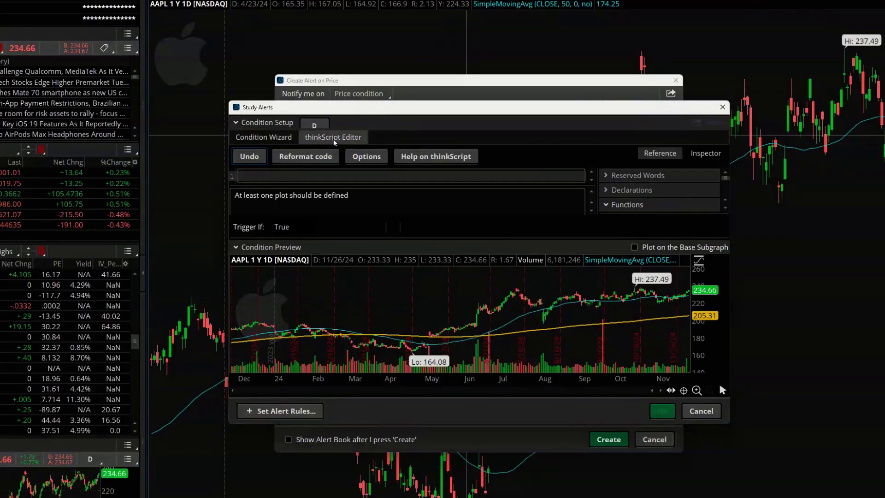
left_click_drag(325, 184, 331, 204)
left_click_drag(354, 238, 355, 303)
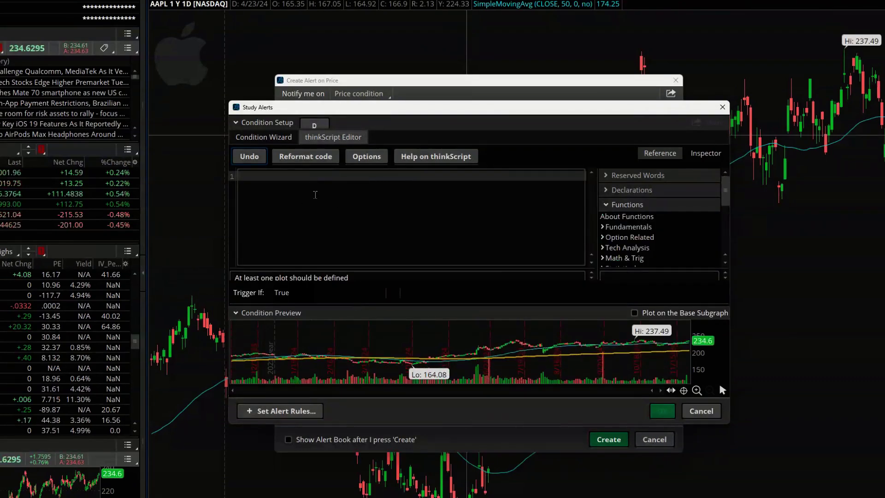
left_click(299, 178)
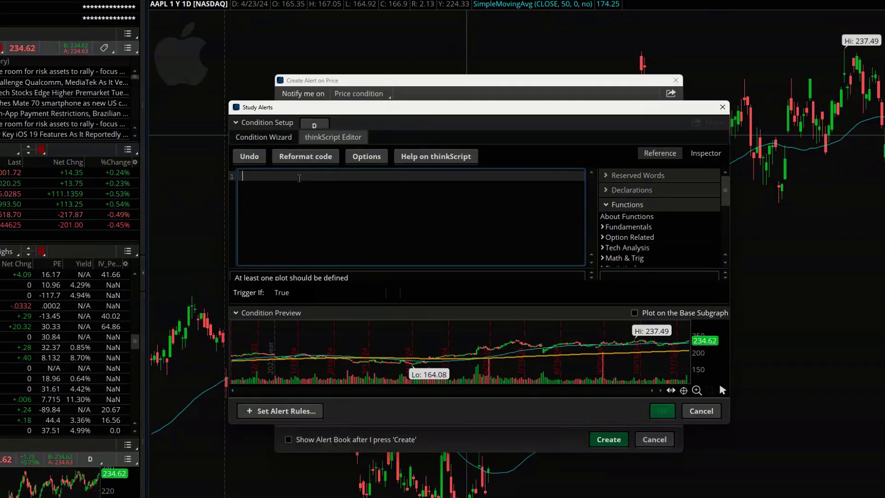
type("high=")
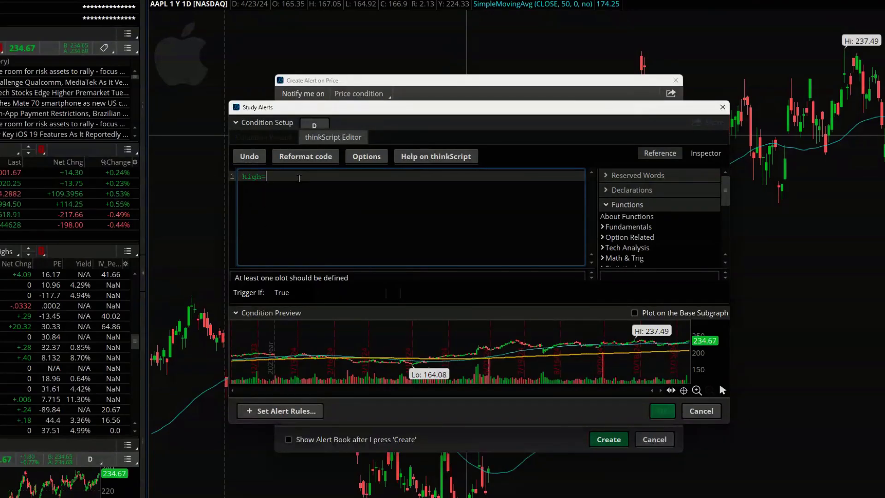
type("=")
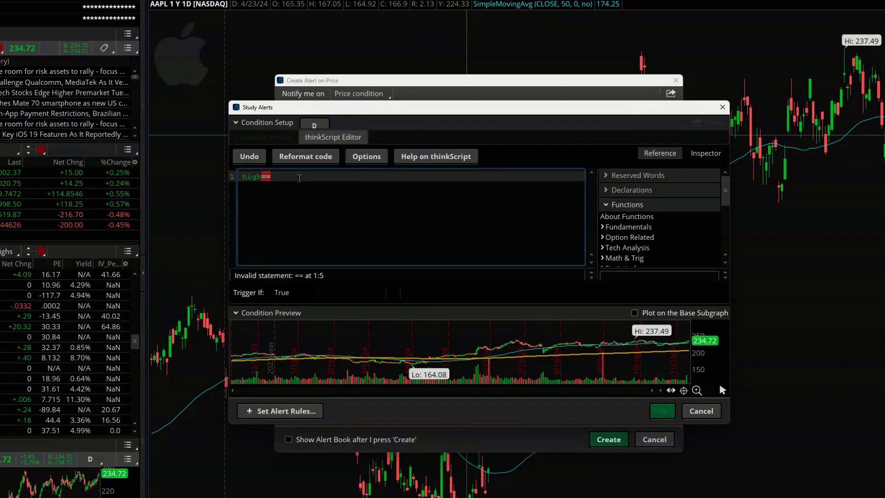
type("highest(high")
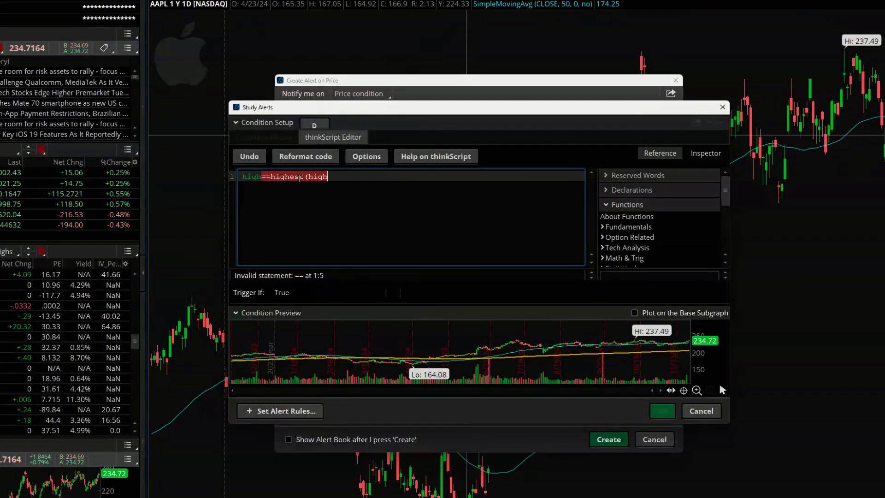
type(",252)")
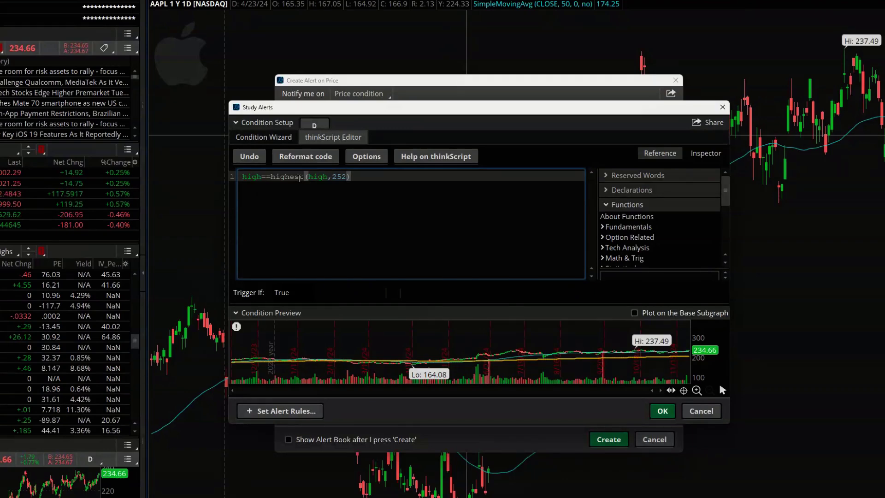
type("or l")
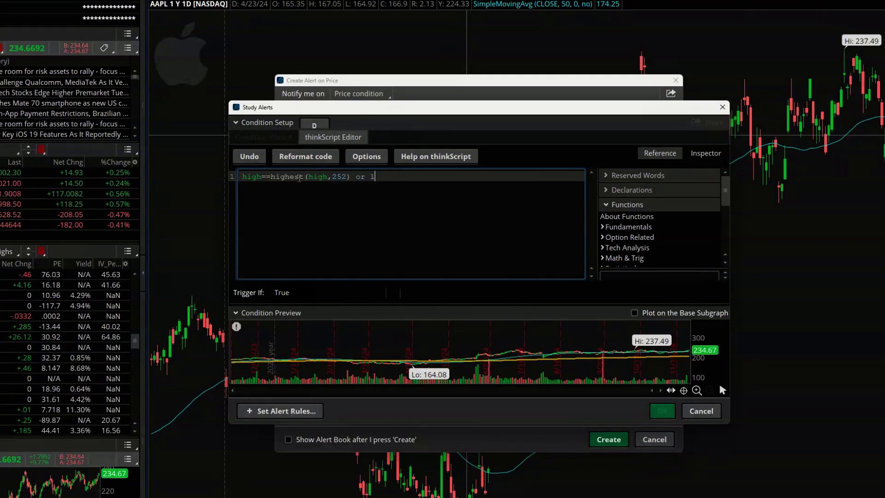
type("ow==lowest(low")
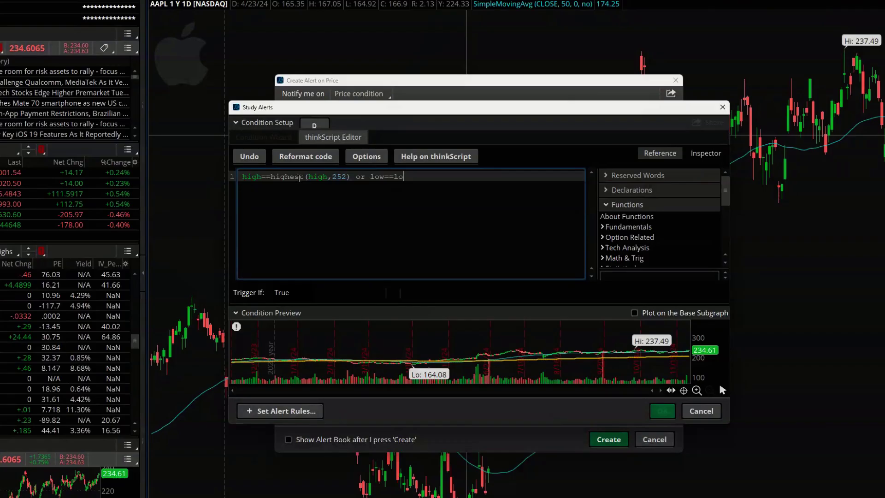
type(",252)")
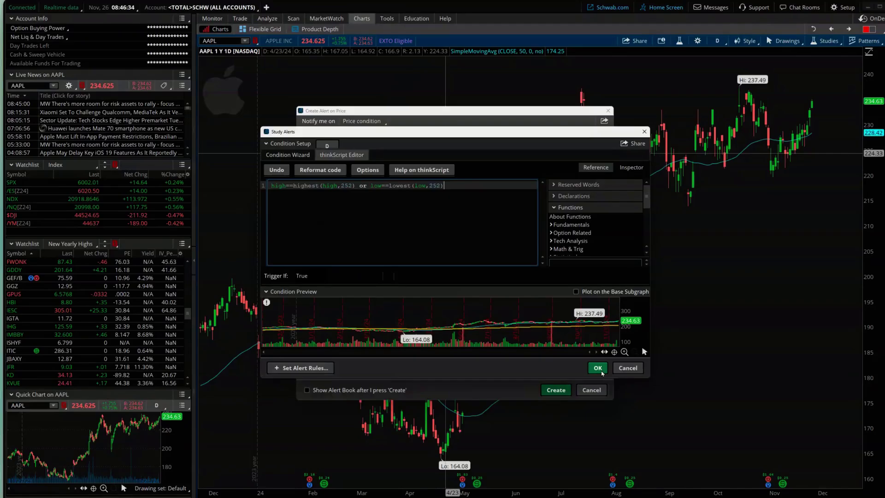
Step: Confirm the condition, create the AAPL study alert, and verify it shows Active in the Alert Book
left_click(664, 411)
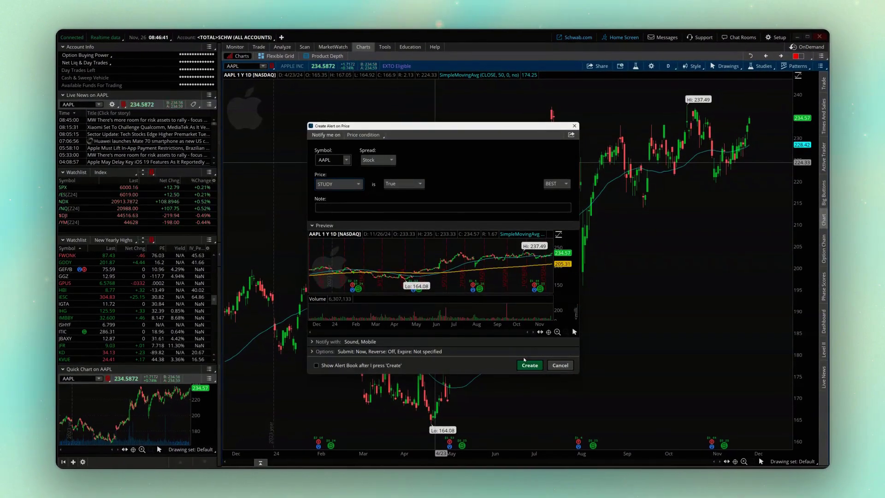
left_click(534, 363)
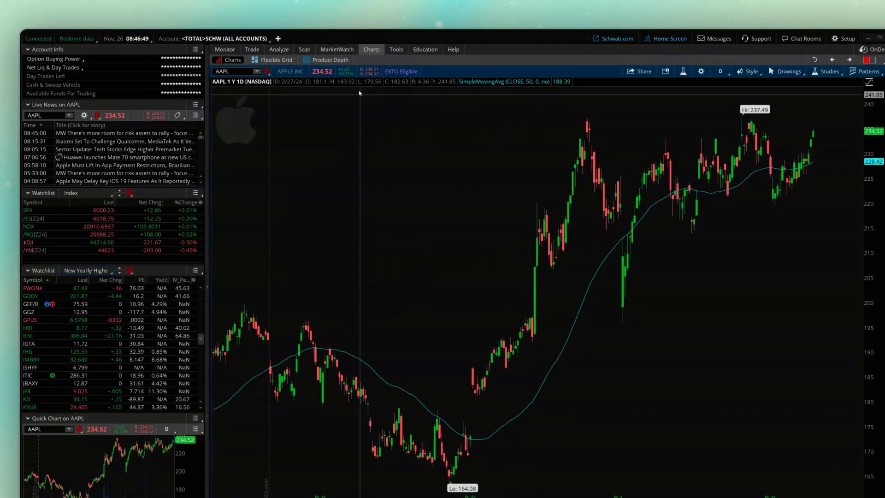
left_click(339, 46)
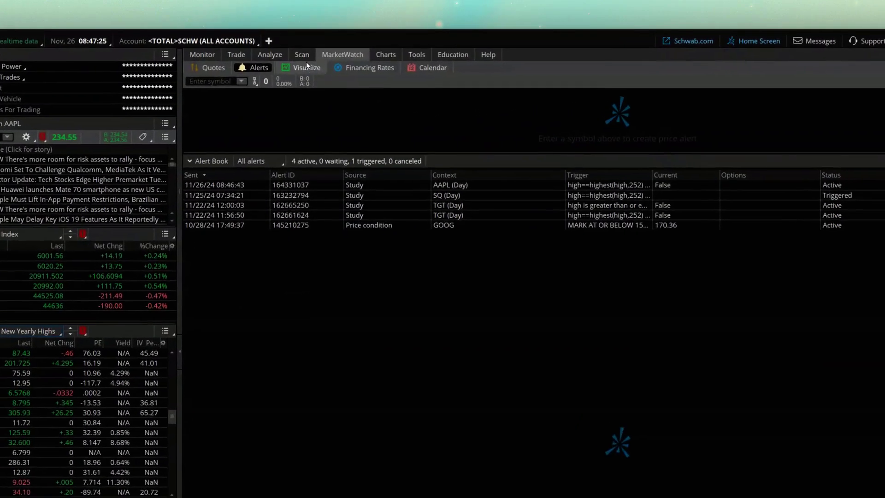
Step: Switch to the Stock Hacker scan setup for All Stocks
left_click(303, 57)
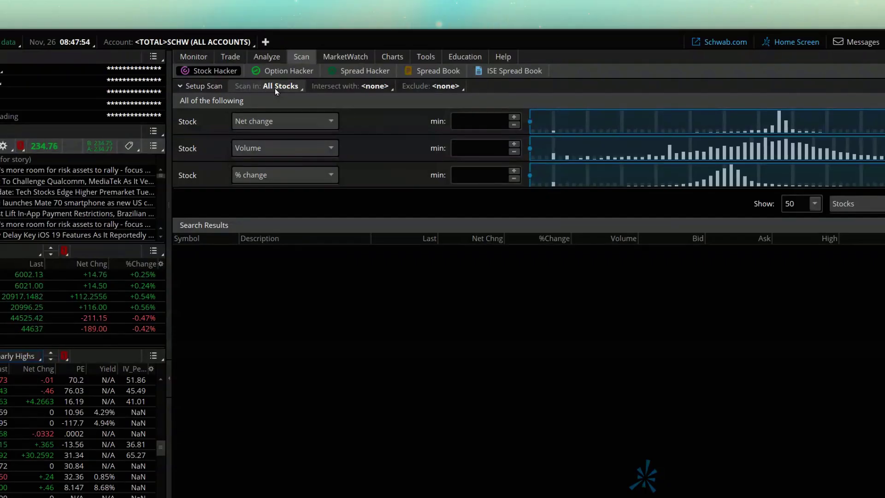
Step: Change the scan's symbol set from All Stocks to Personal > My Watchlist
left_click(275, 88)
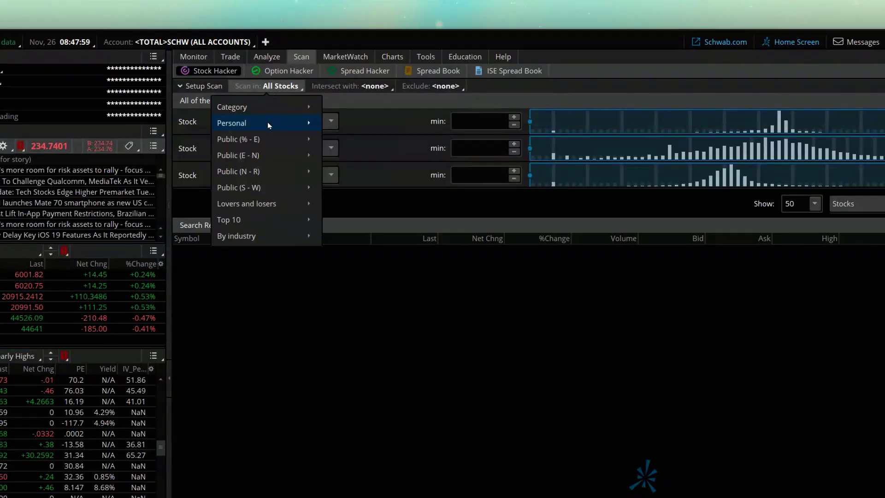
mouse_move(272, 122)
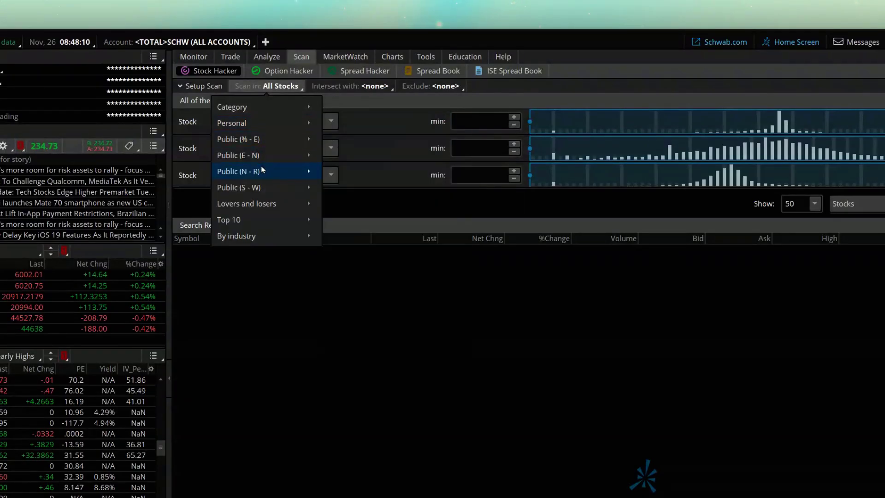
mouse_move(258, 191)
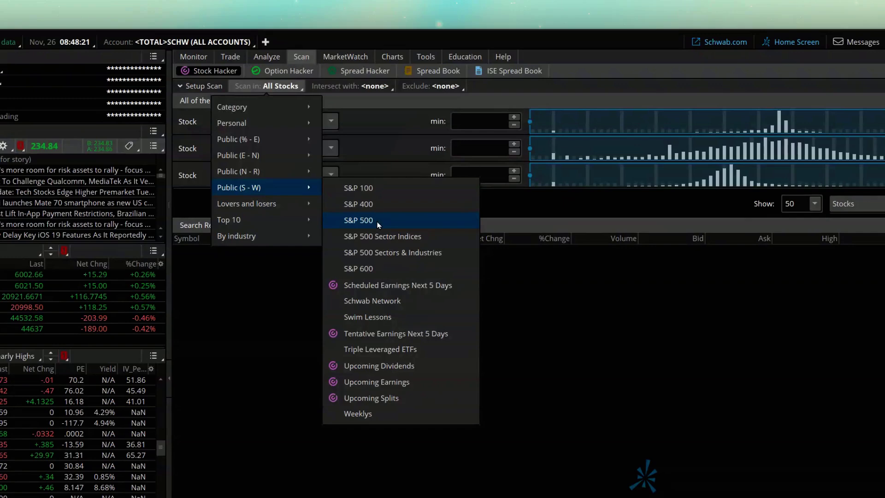
mouse_move(251, 175)
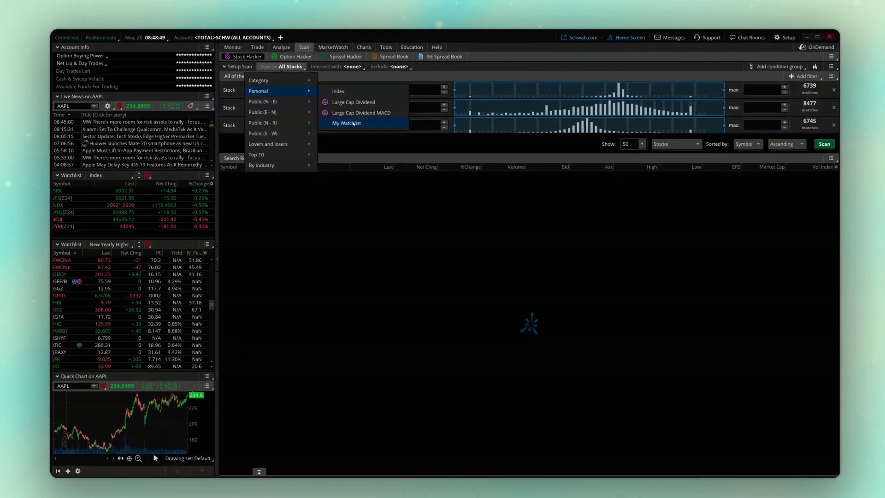
left_click(353, 123)
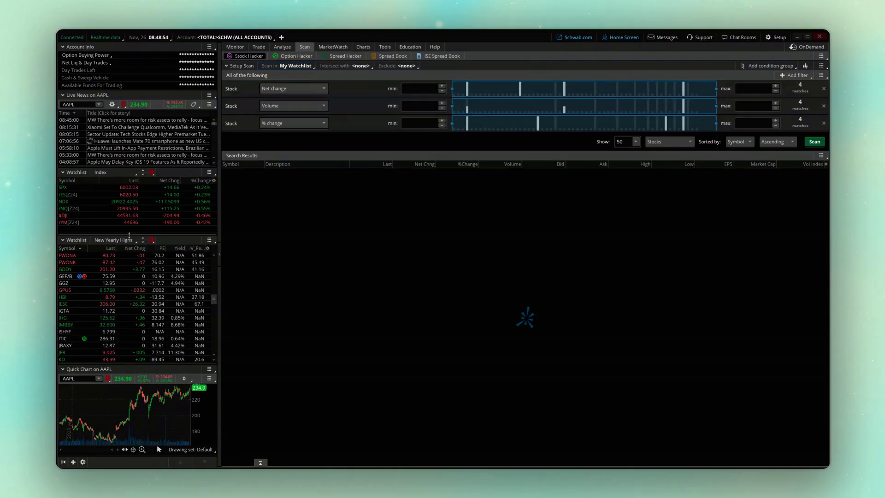
Step: Switch the lower watchlist from New Yearly Highs to My Watchlist
left_click(124, 241)
mouse_move(97, 85)
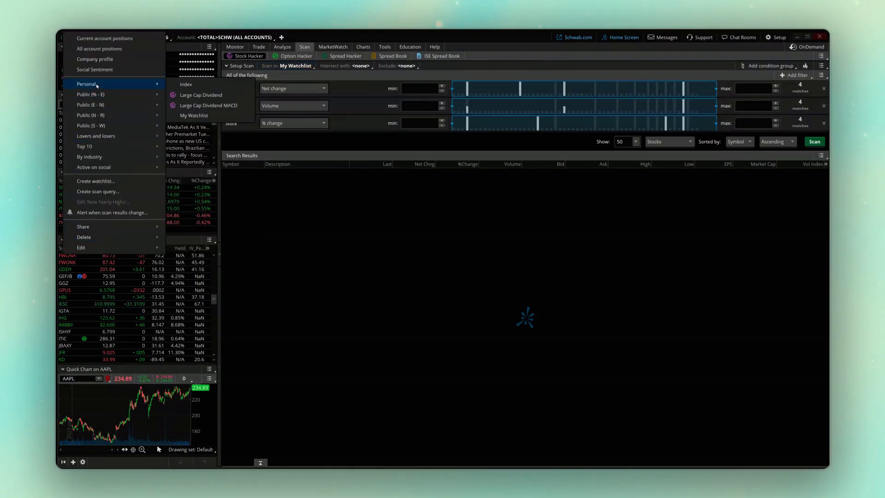
left_click(193, 115)
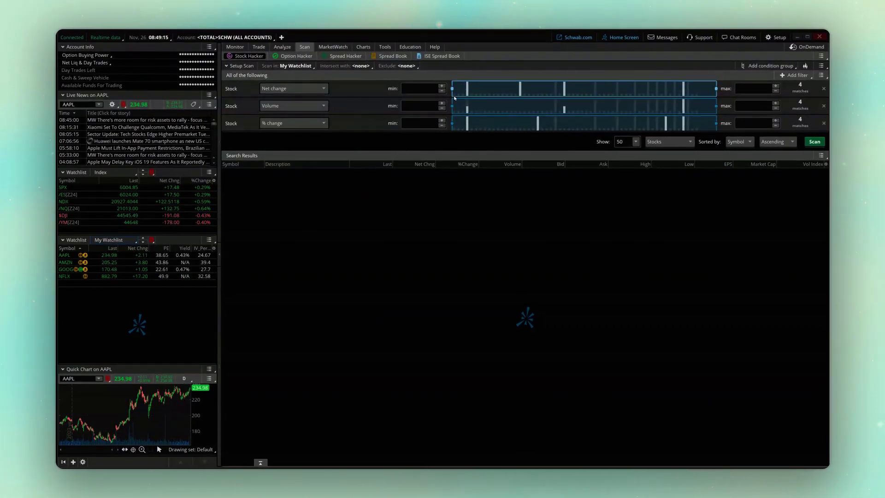
Step: Remove the Net change, Volume and % change filters from the scan
left_click(823, 89)
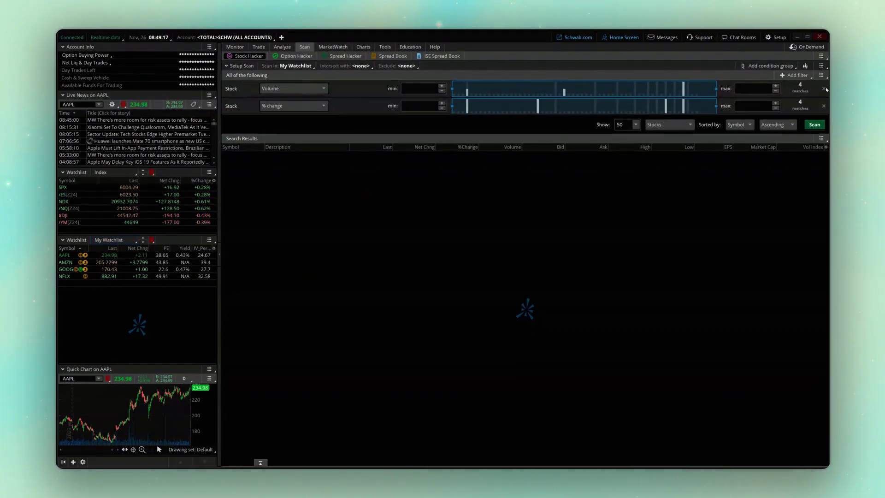
left_click(823, 89)
left_click(823, 89)
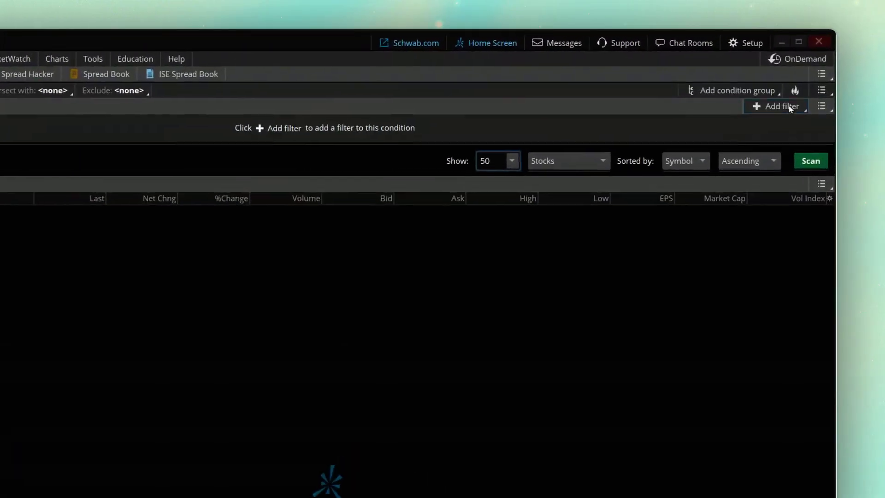
Step: Add a Study filter, defaulting to ADXCrossover, and expand its study list toward Custom..
left_click(802, 76)
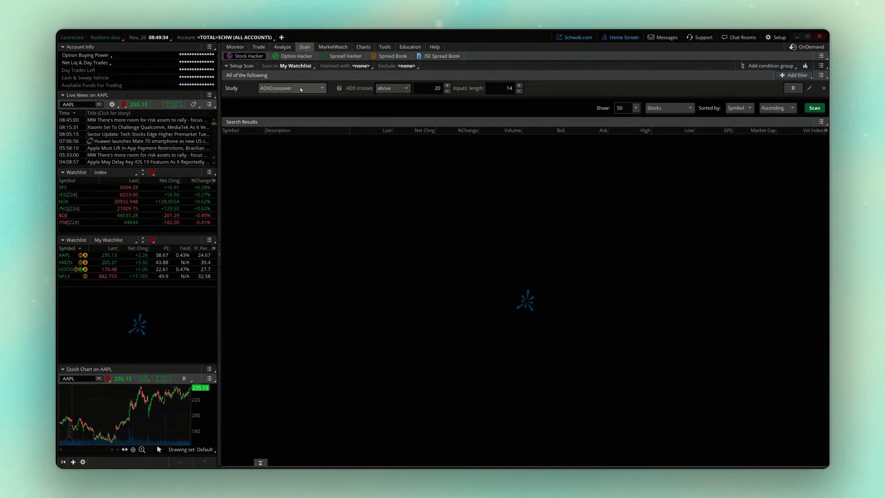
left_click(304, 88)
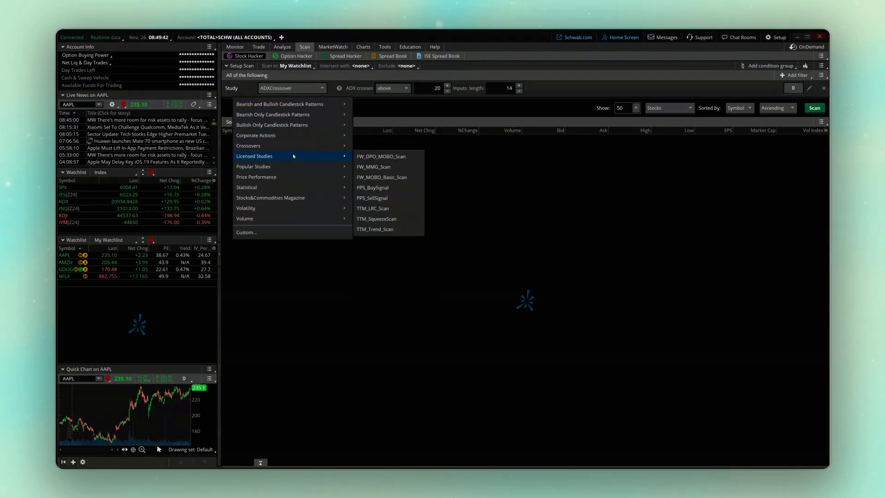
mouse_move(295, 164)
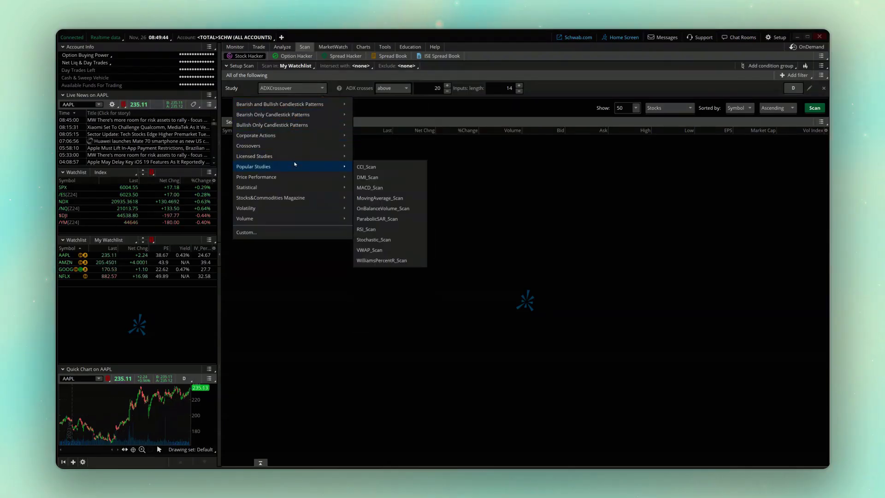
Step: Delete the ADXCrossover filter and apply the thinkScript condition high == highest(high,252) or low == lowest(low,252)
left_click(272, 234)
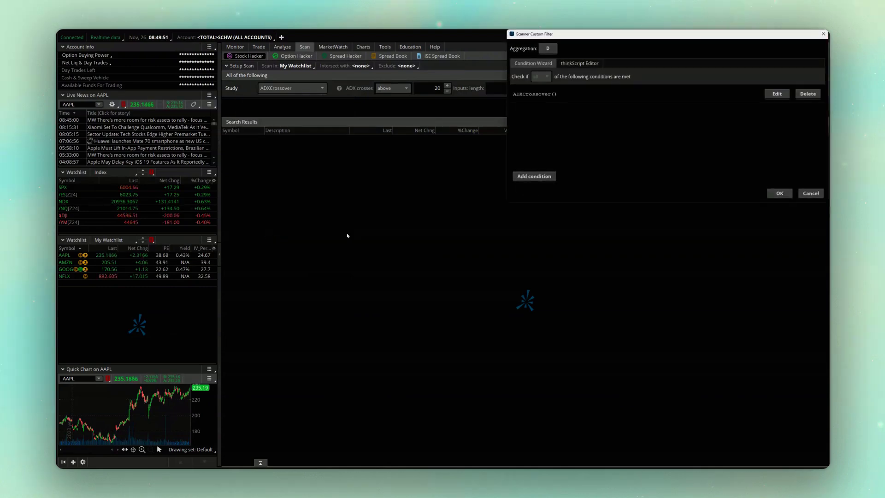
left_click_drag(645, 39, 425, 138)
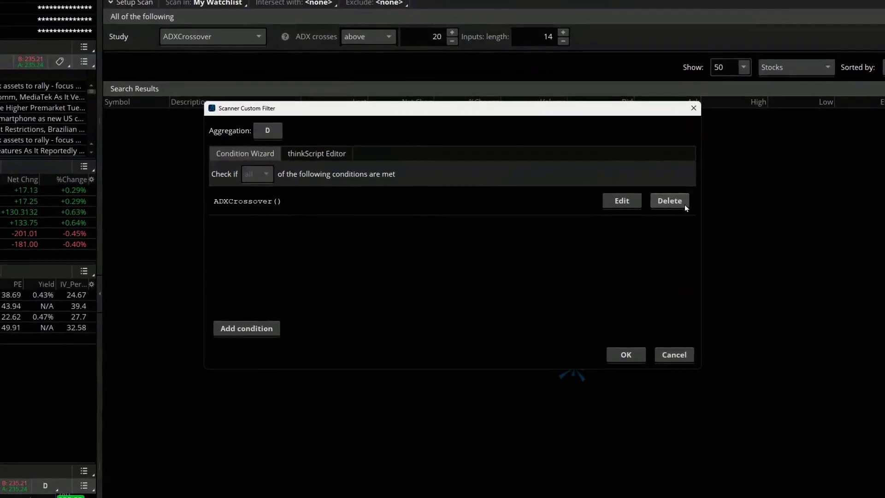
left_click(595, 195)
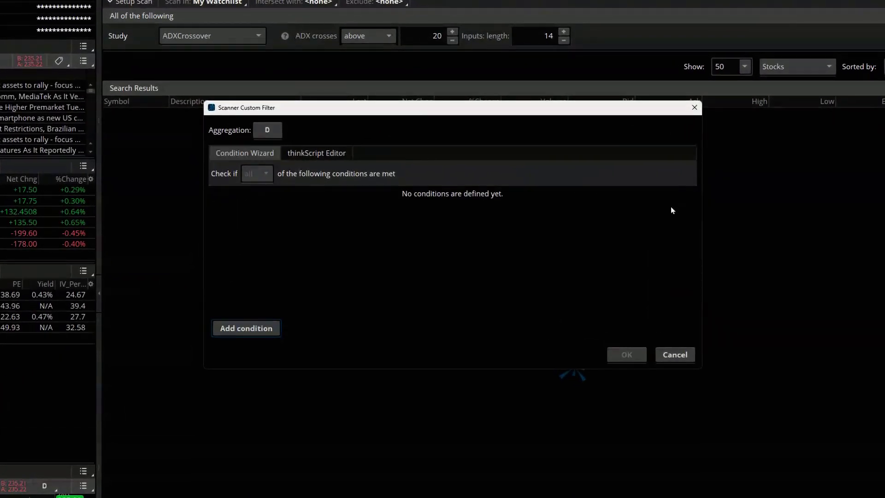
left_click(313, 151)
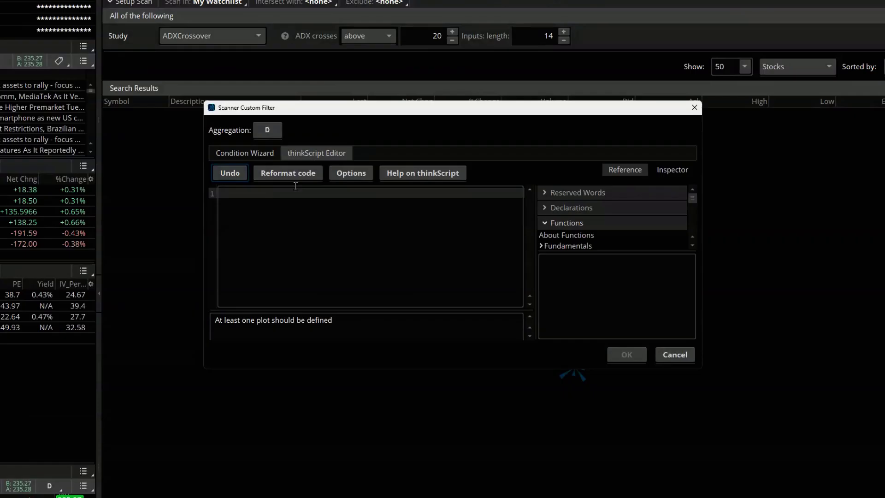
left_click(305, 198)
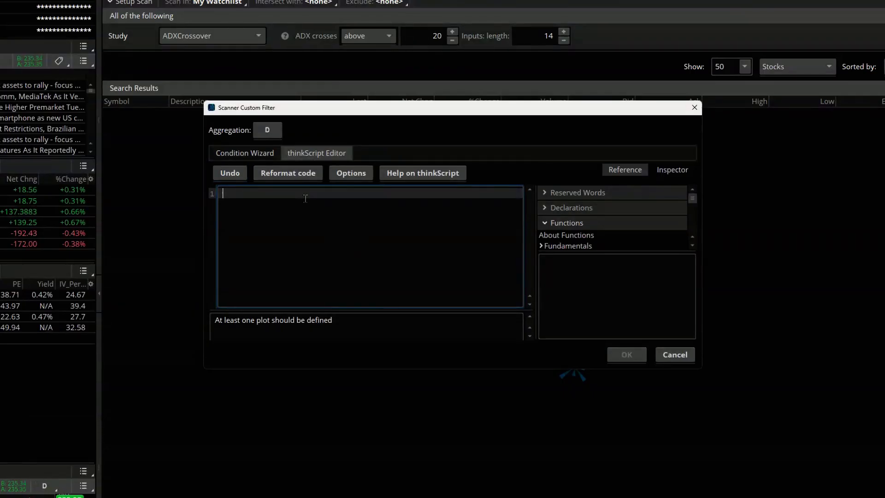
type("high")
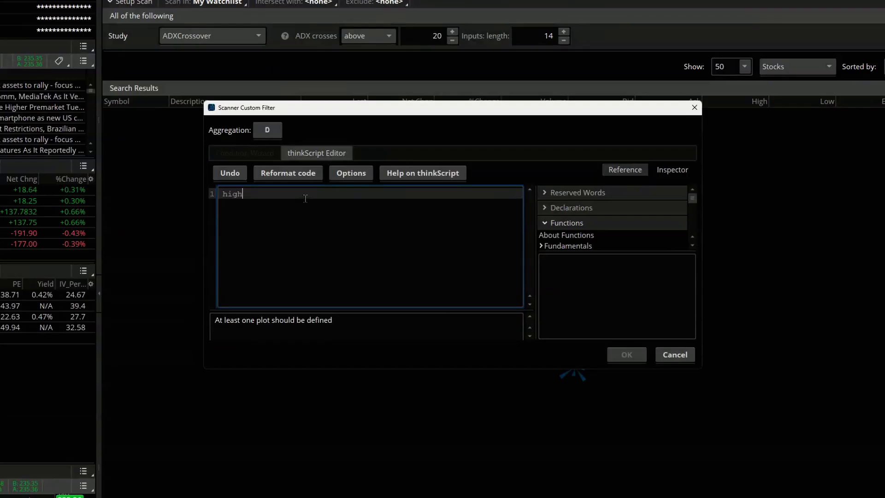
type(" == high")
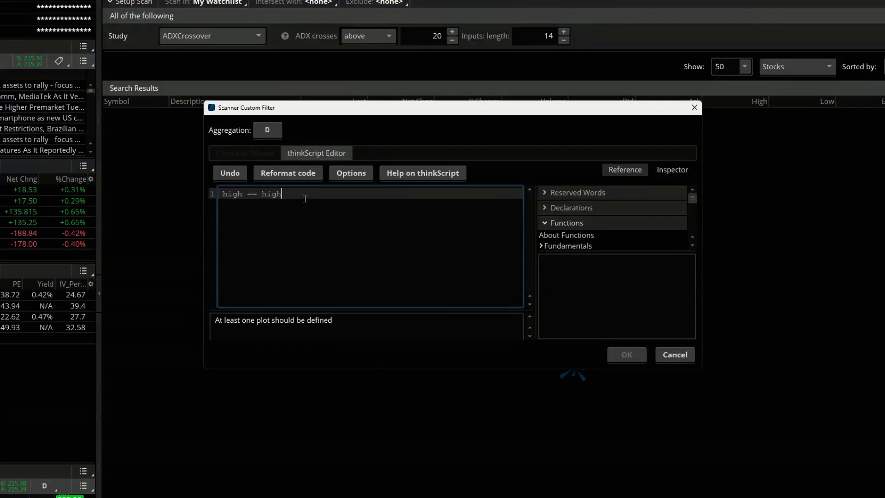
type("est(high,252)")
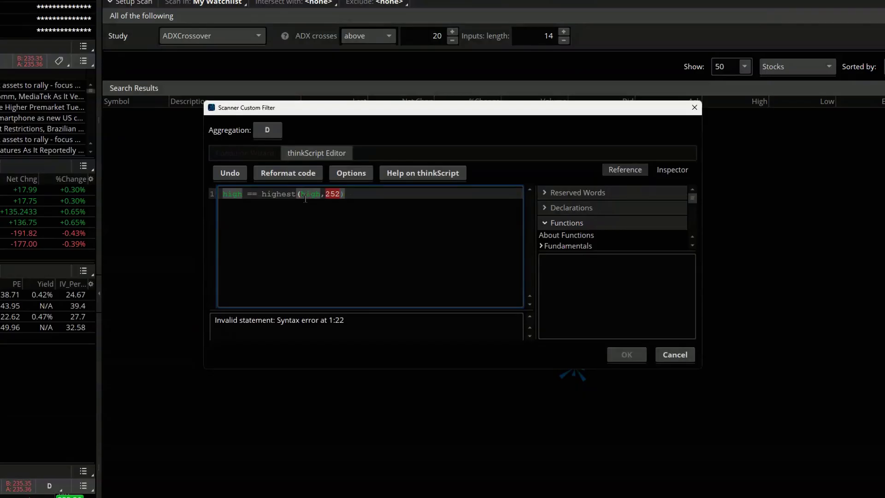
type(" or low == ")
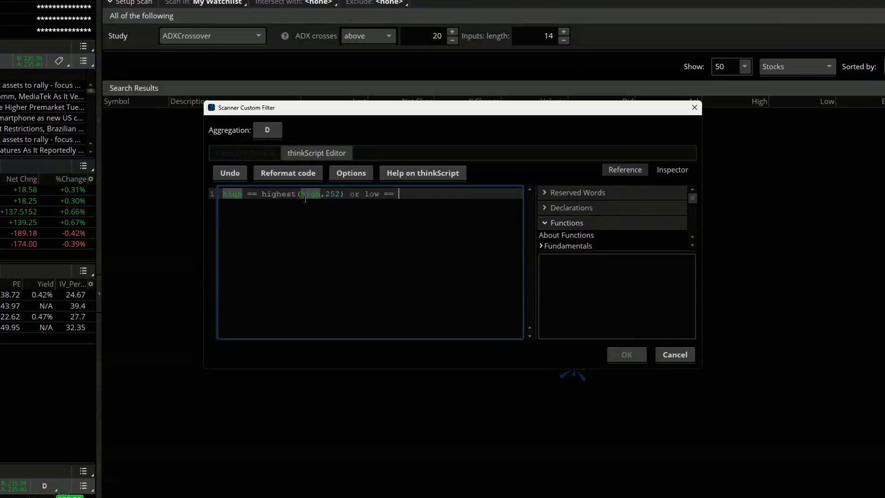
type("lowest(low")
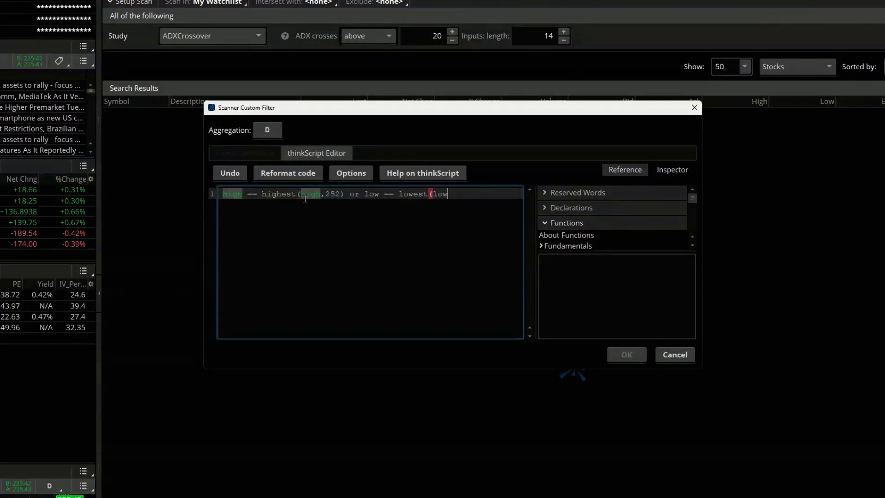
type(",252)")
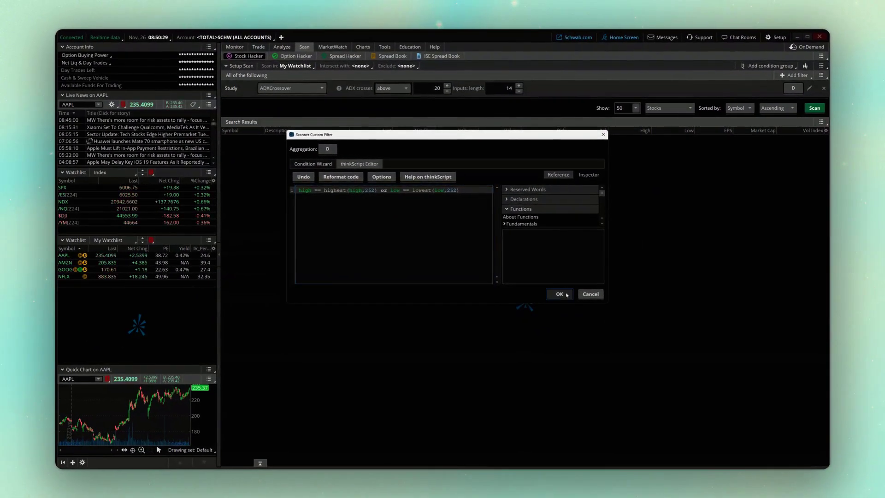
left_click(559, 294)
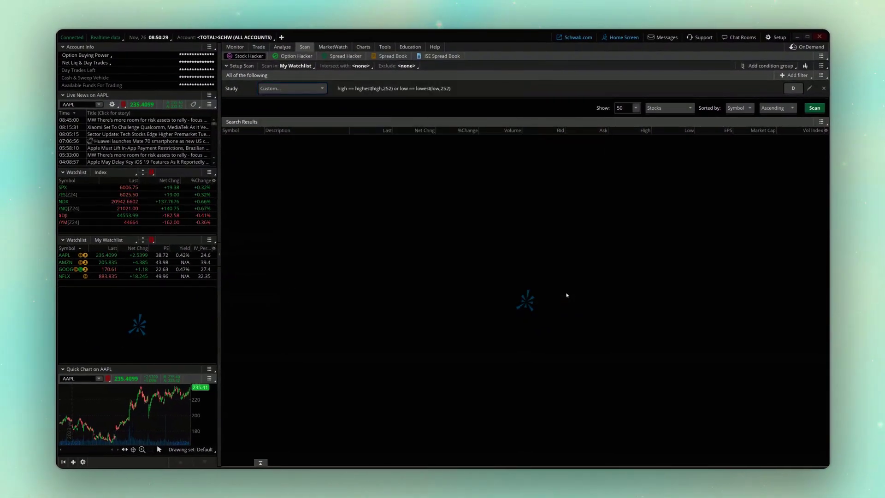
Step: Run the 52-week high-or-low scan on My Watchlist, which returns no symbols
left_click(813, 108)
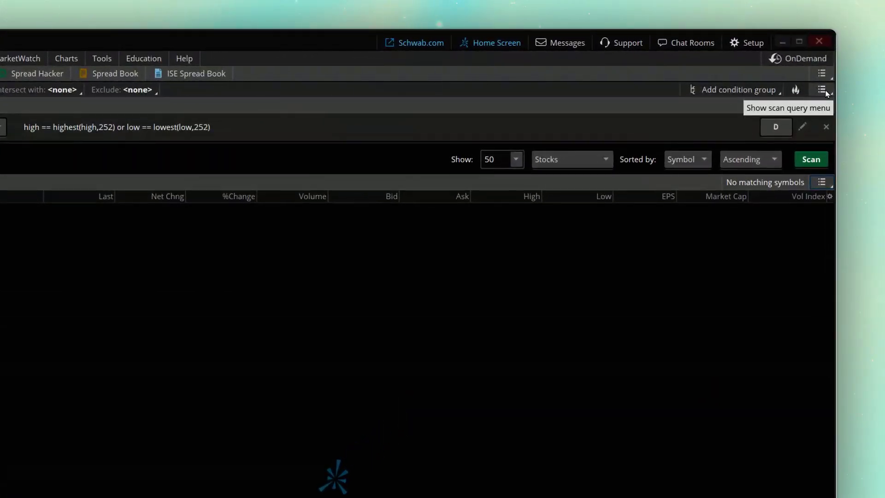
Step: Save the current Stock Hacker query with the name 'New High or Low My Watchlist'
left_click(822, 90)
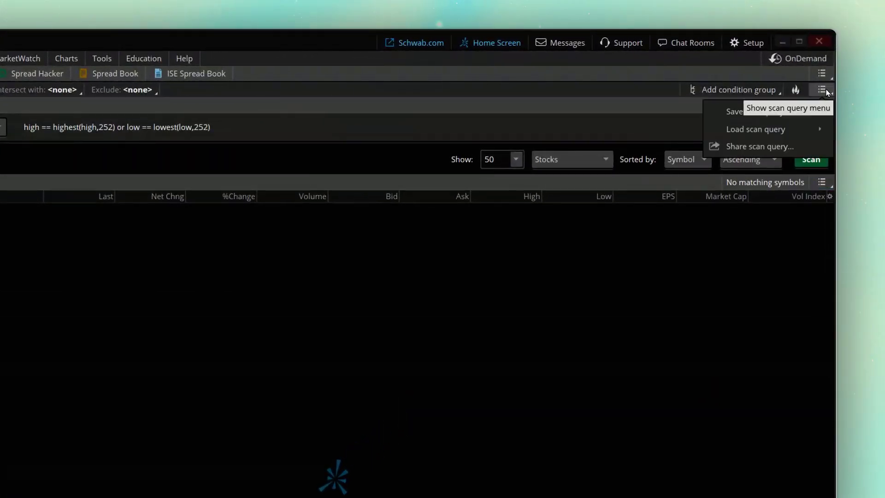
left_click(747, 115)
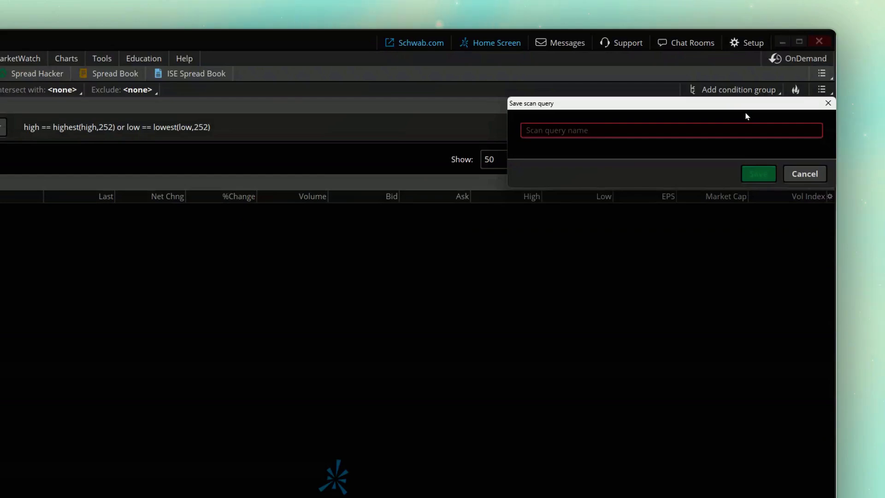
left_click(666, 128)
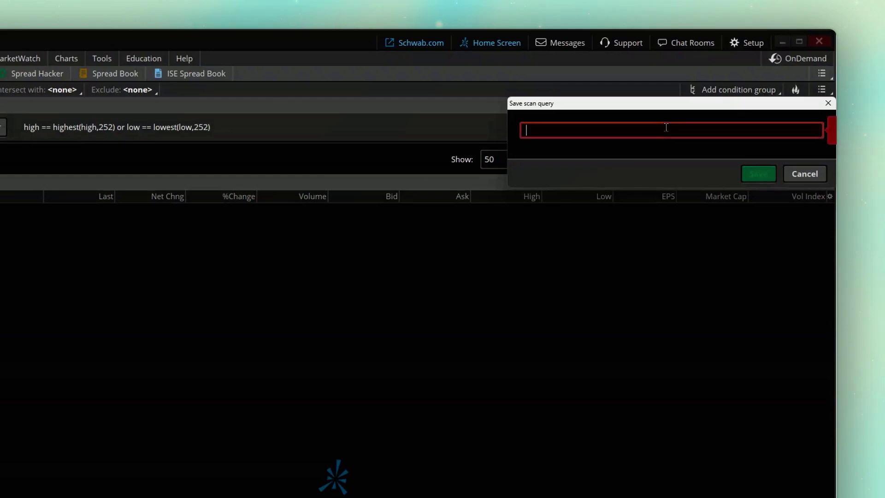
type("New ")
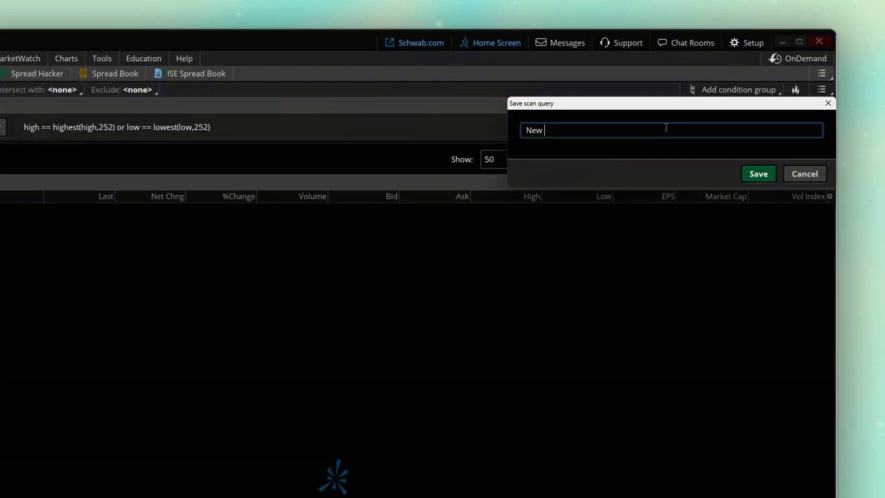
type("High or Low My Watchlist")
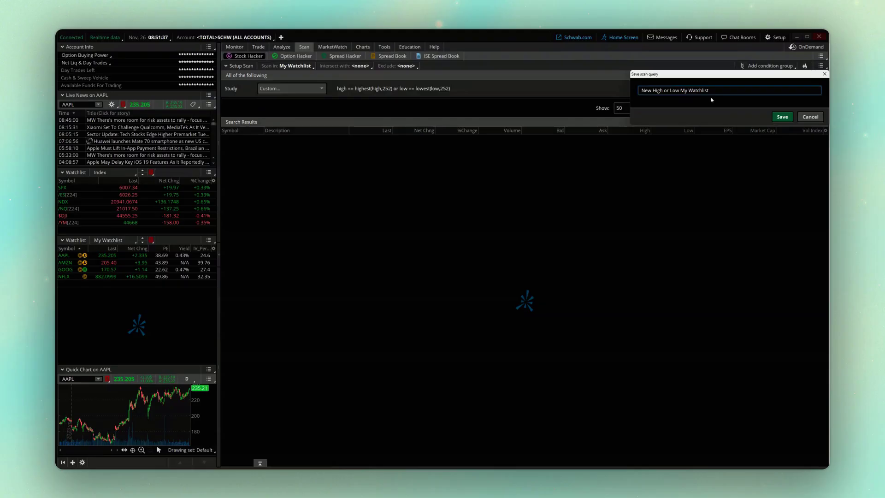
left_click(779, 117)
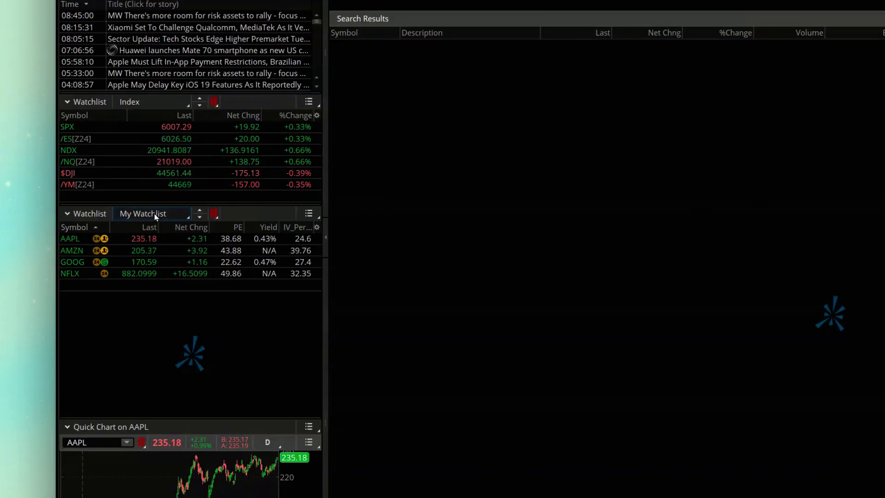
Step: Switch the lower watchlist gadget to the Personal scan 'New High or Low My Watchlist'
left_click(154, 213)
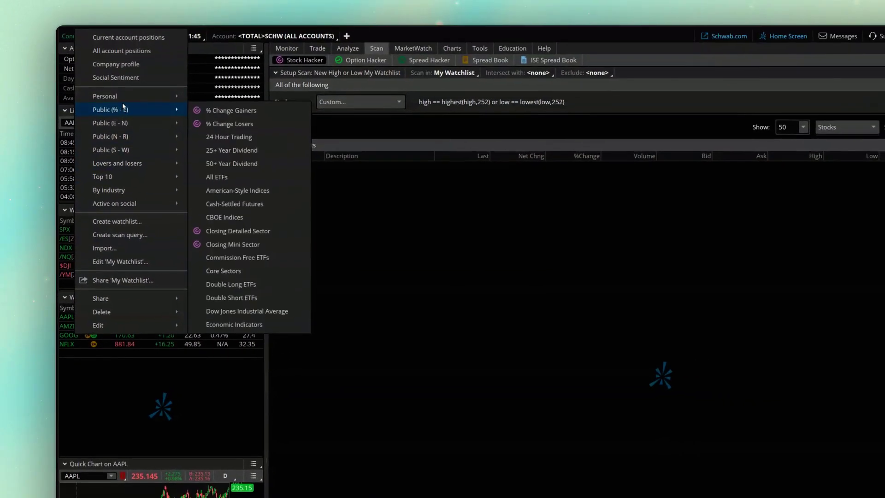
mouse_move(127, 97)
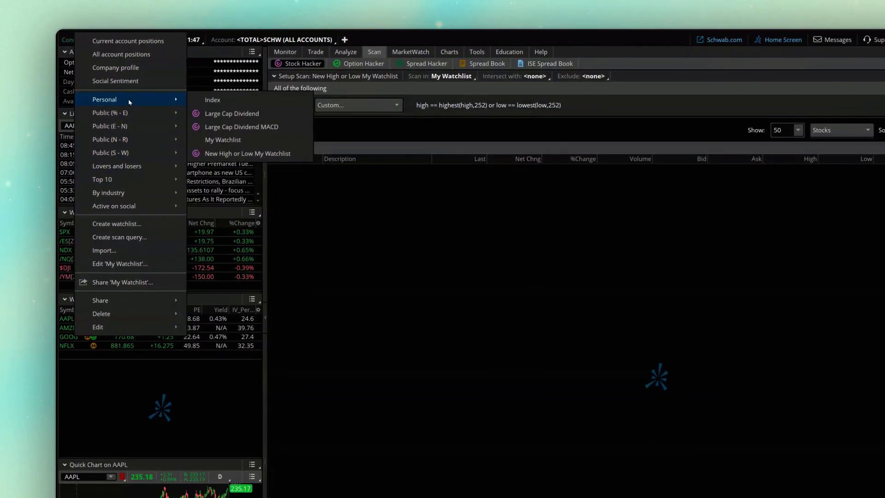
left_click(246, 154)
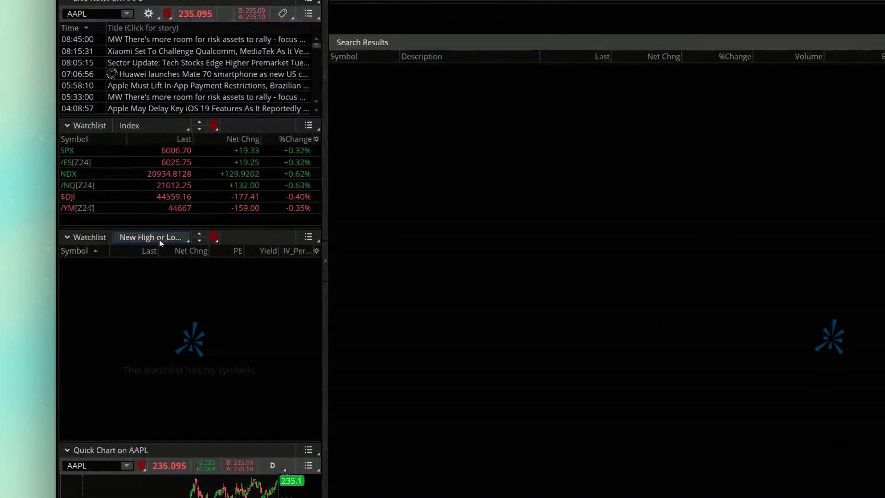
Step: Create a scan-change alert on New High or Low My Watchlist for 'A symbol is added'
left_click(161, 238)
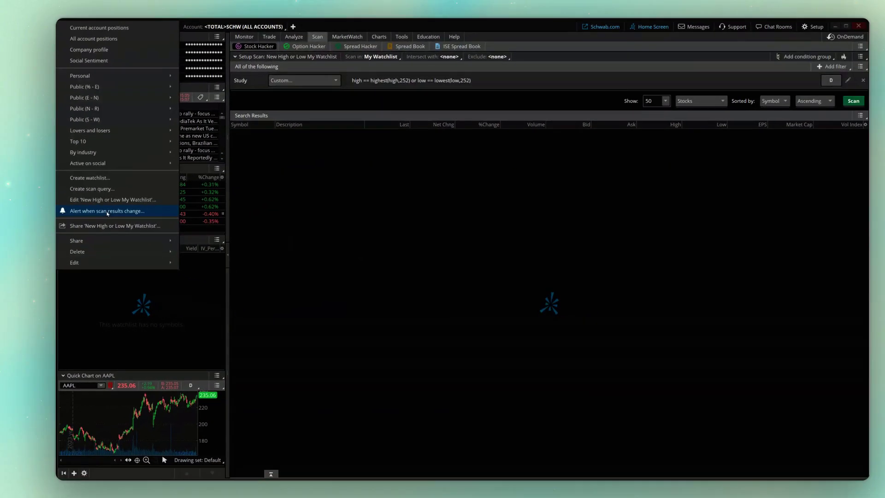
left_click(135, 193)
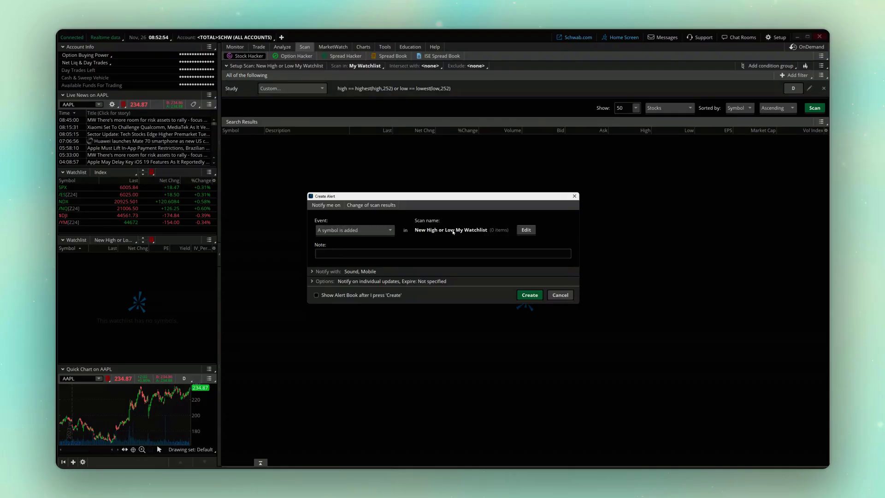
left_click(531, 295)
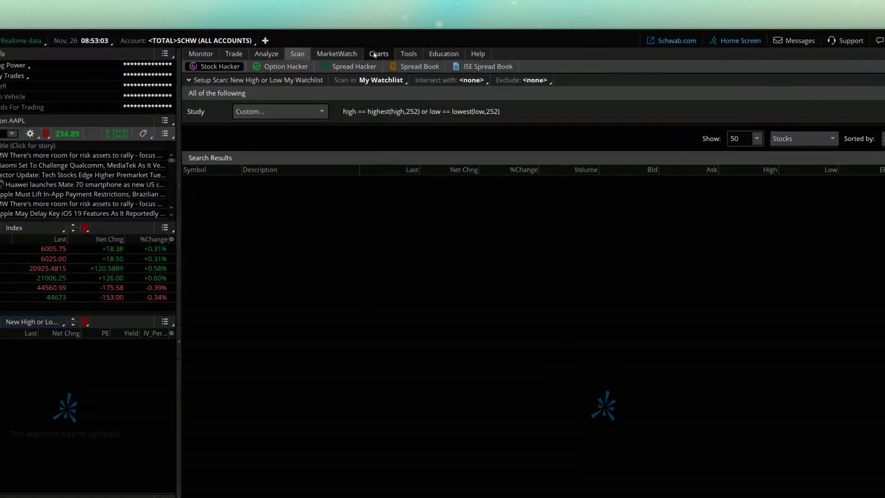
Step: Check in the Alert Book that the new scan alert is Active, making five active alerts
left_click(334, 43)
mouse_move(334, 43)
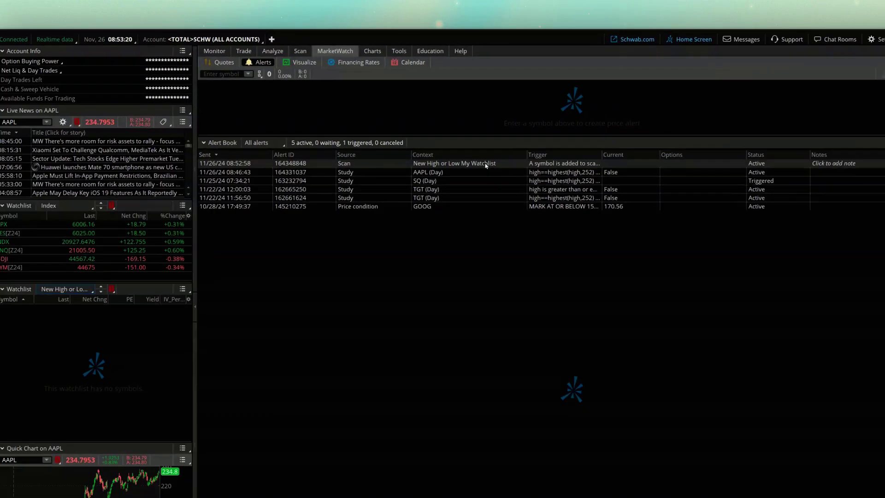
right_click(522, 194)
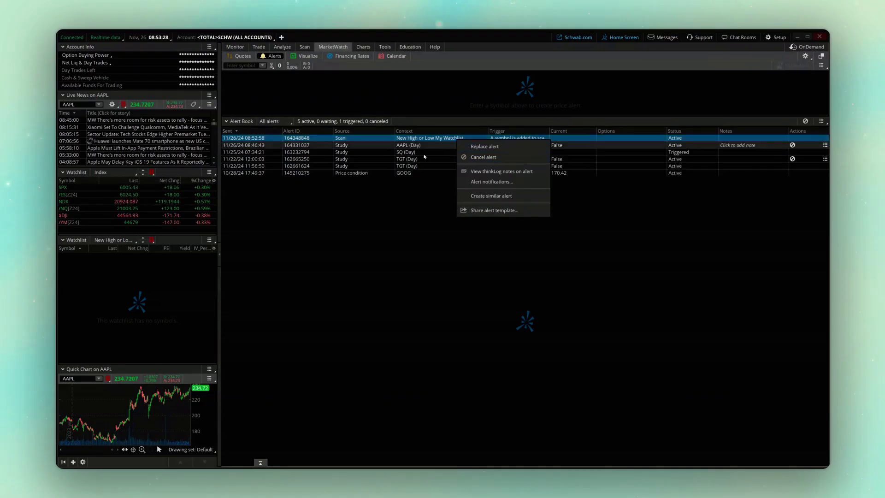
left_click(402, 212)
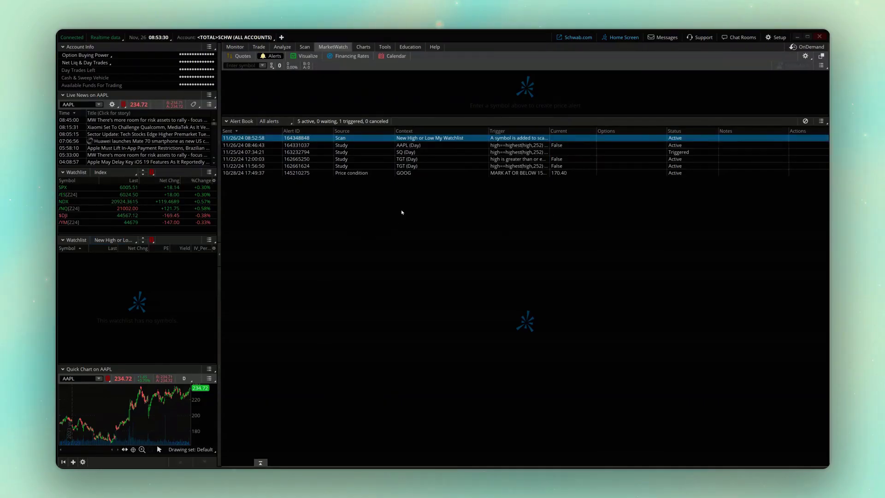